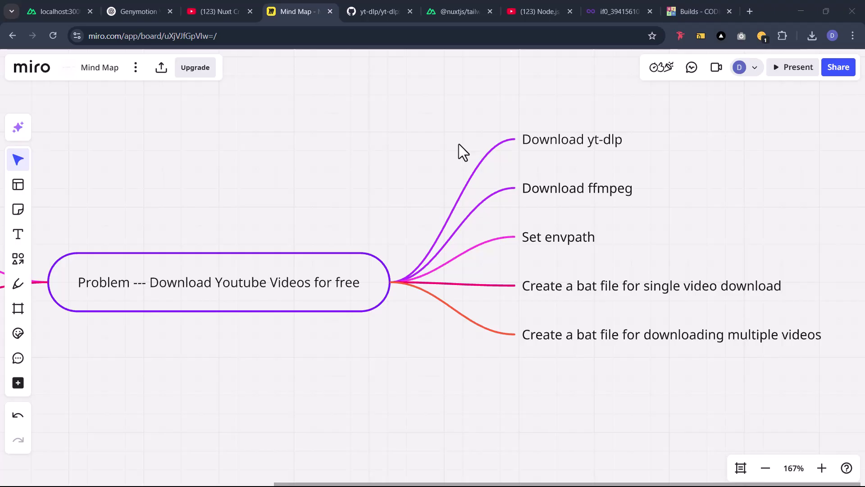
Search Google for 'yt-dlp' in a new browser tab.
left_click(750, 11)
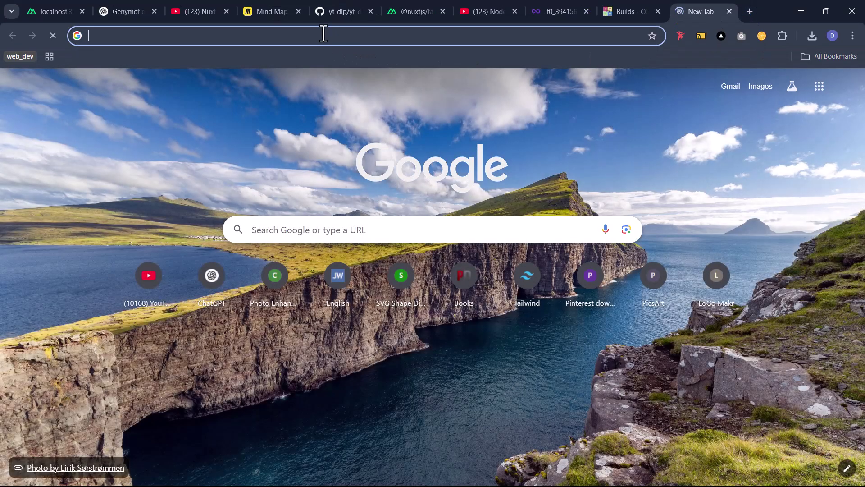
type("yt-dlp")
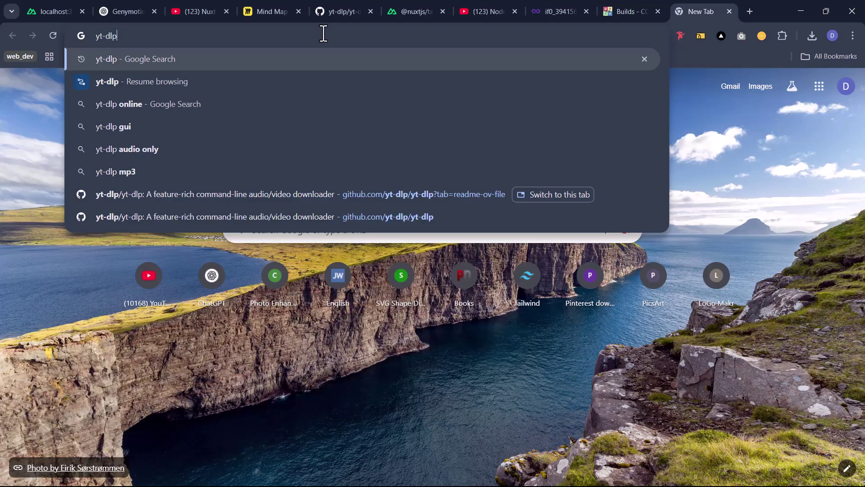
key("Return")
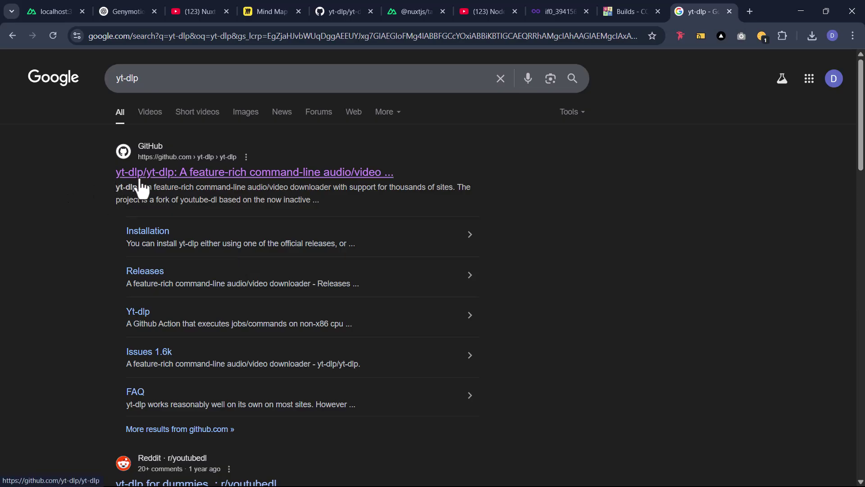
Open the github.com/yt-dlp/yt-dlp result and scroll its README to the Release Files table.
left_click(171, 184)
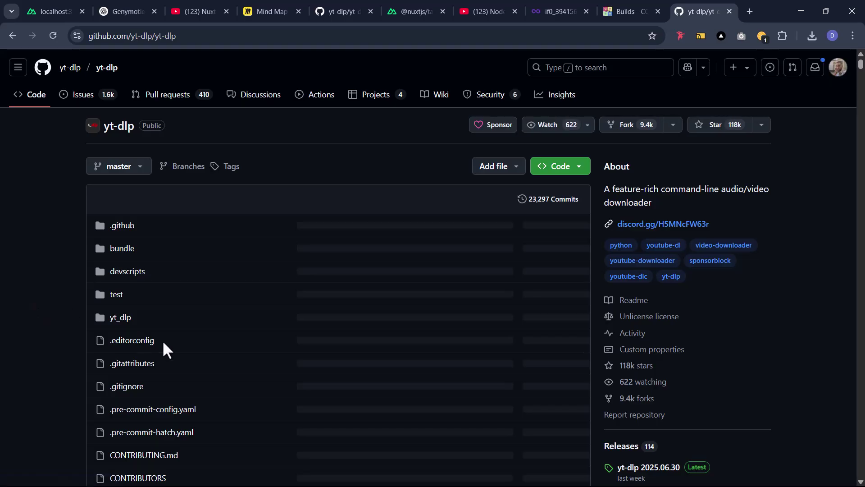
scroll(195, 356, "down", 1)
scroll(207, 329, "down", 2)
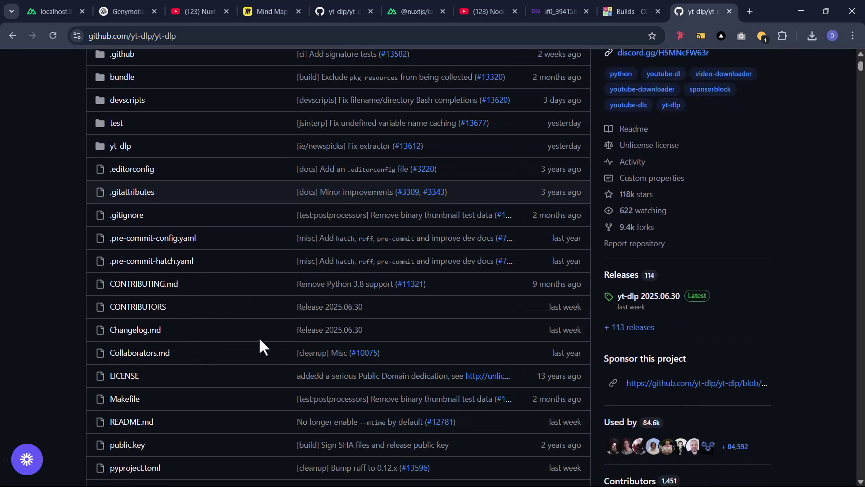
scroll(259, 338, "down", 7)
scroll(260, 341, "down", 15)
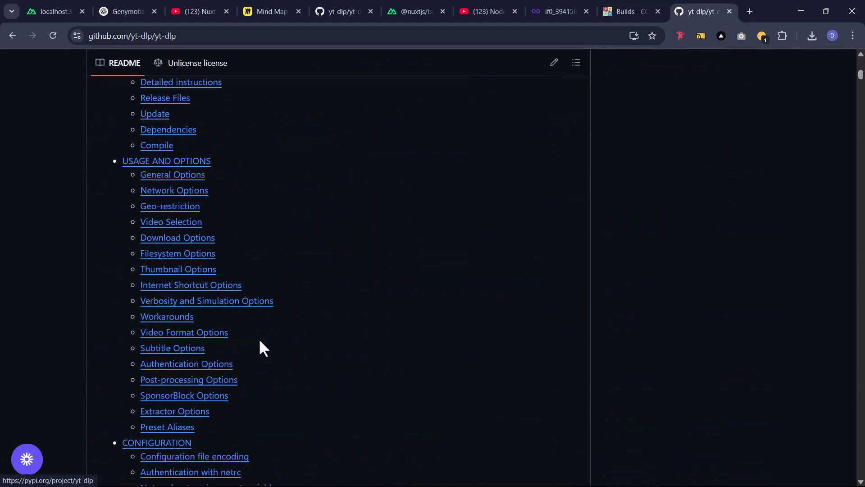
scroll(259, 341, "down", 7)
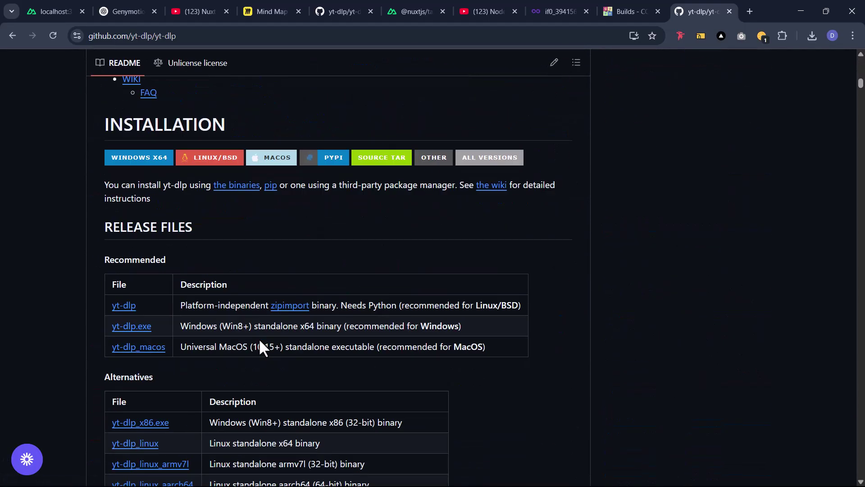
scroll(259, 339, "down", 3)
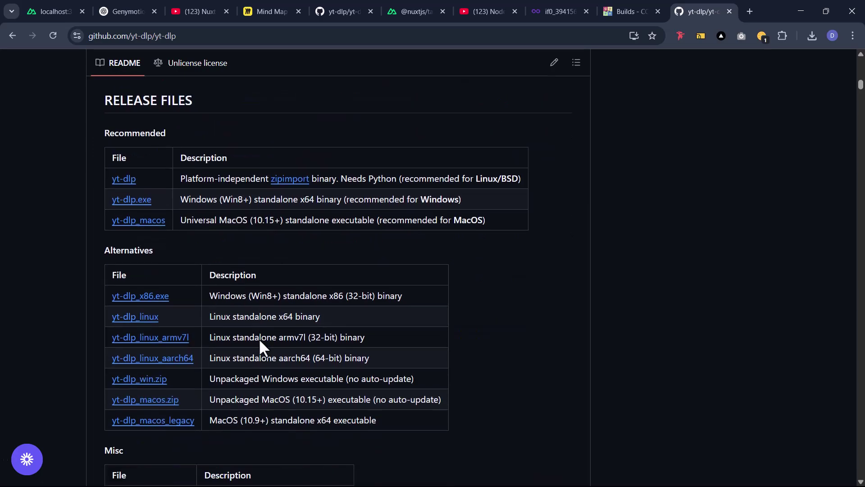
scroll(259, 338, "up", 1)
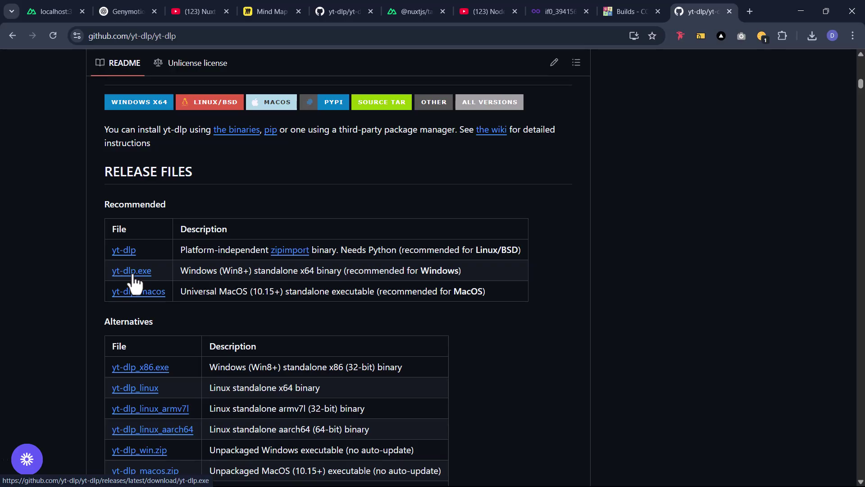
Download yt-dlp.exe and show the downloaded yt-dlp (2).exe in its folder.
left_click(133, 276)
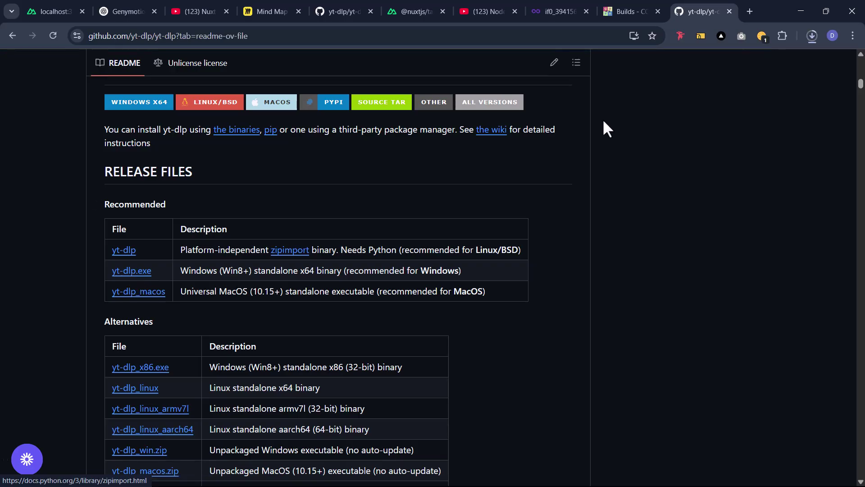
left_click(813, 36)
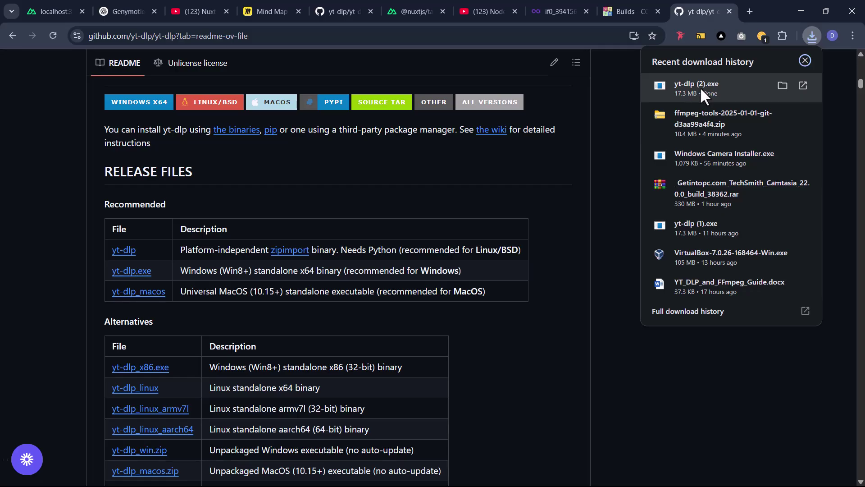
left_click(783, 86)
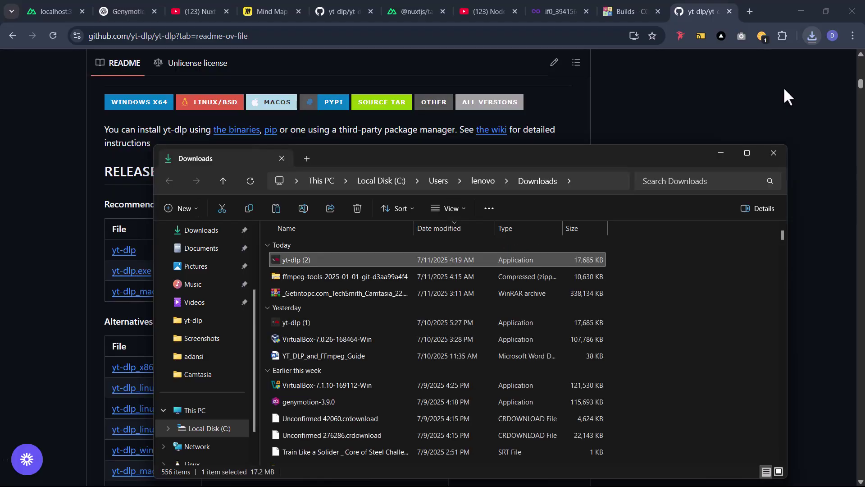
Move the Explorer window higher and browse to Local Disk (C:).
left_click_drag(621, 158, 611, 49)
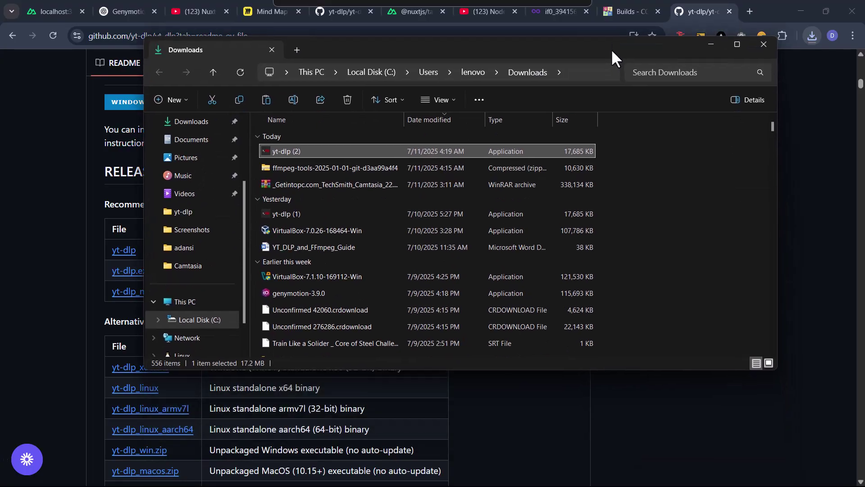
left_click(134, 117)
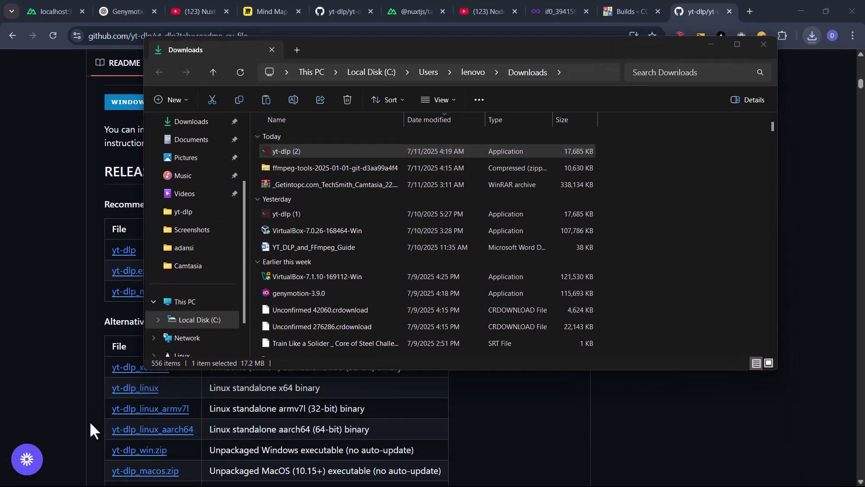
scroll(187, 256, "down", 1)
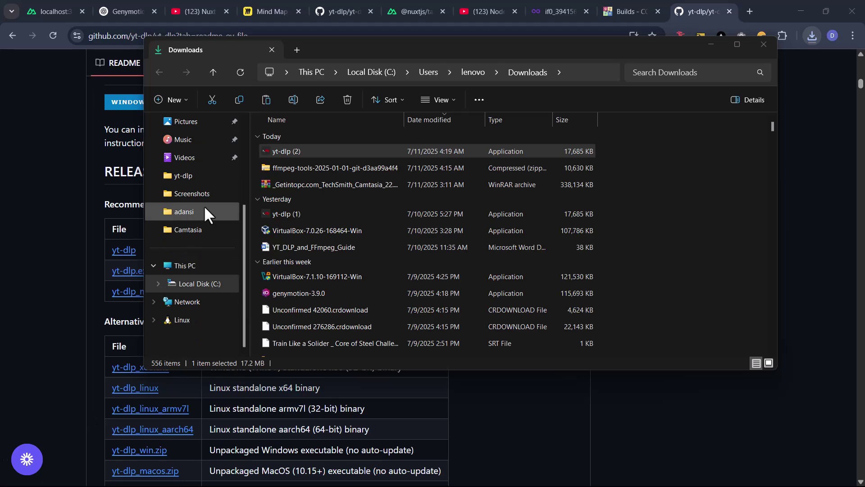
left_click(174, 289)
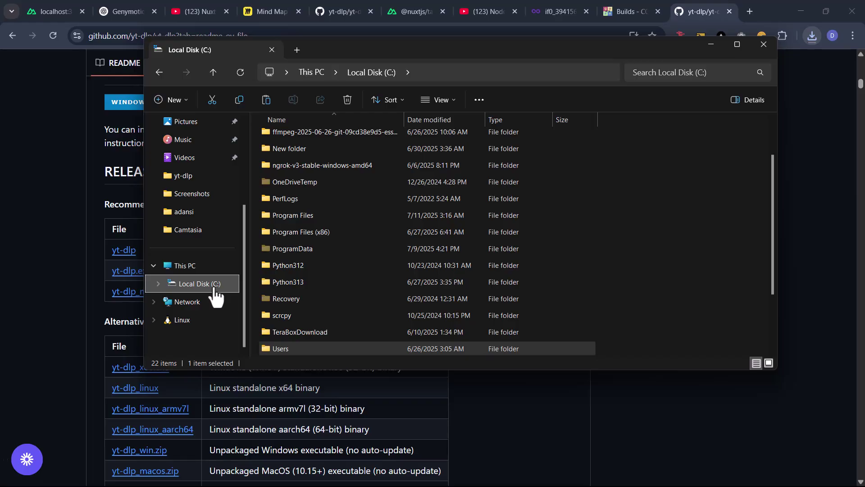
Copy the yt-dlp (2) application from Downloads and go to Local Disk (C:).
scroll(341, 225, "up", 2)
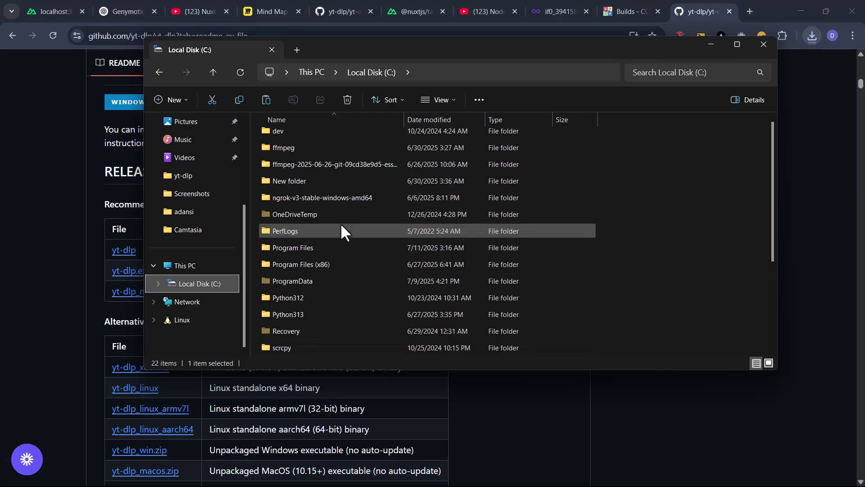
scroll(183, 158, "up", 3)
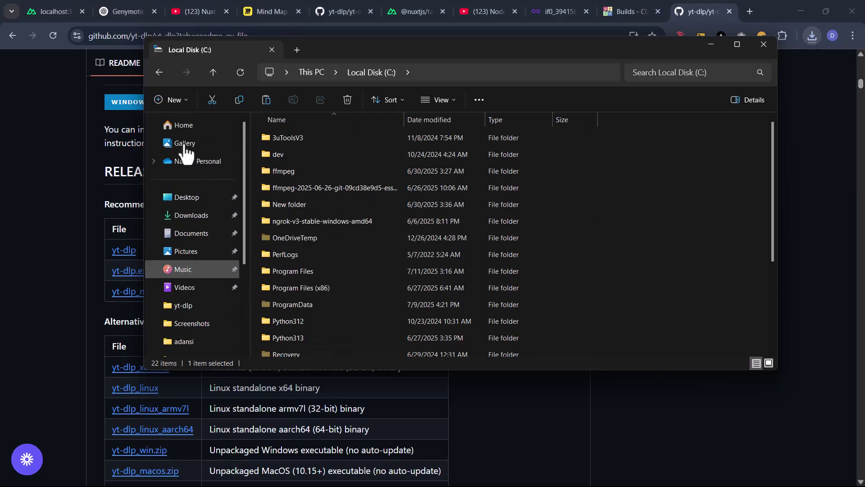
left_click(192, 217)
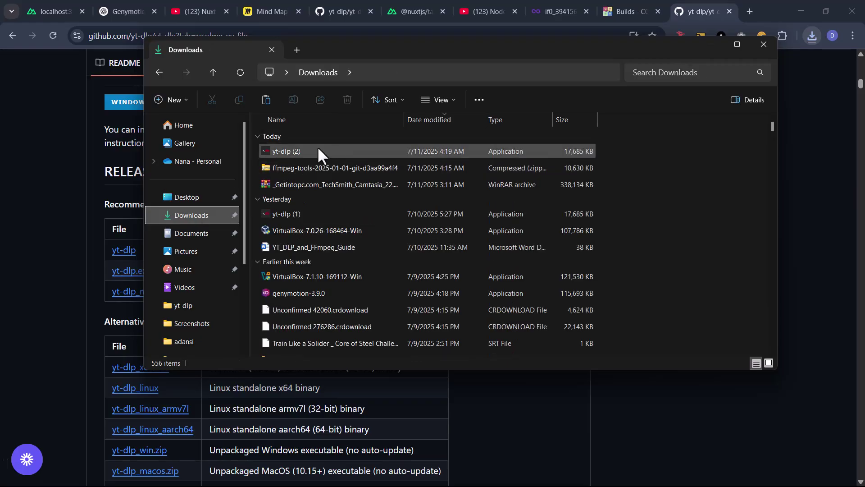
left_click(299, 152)
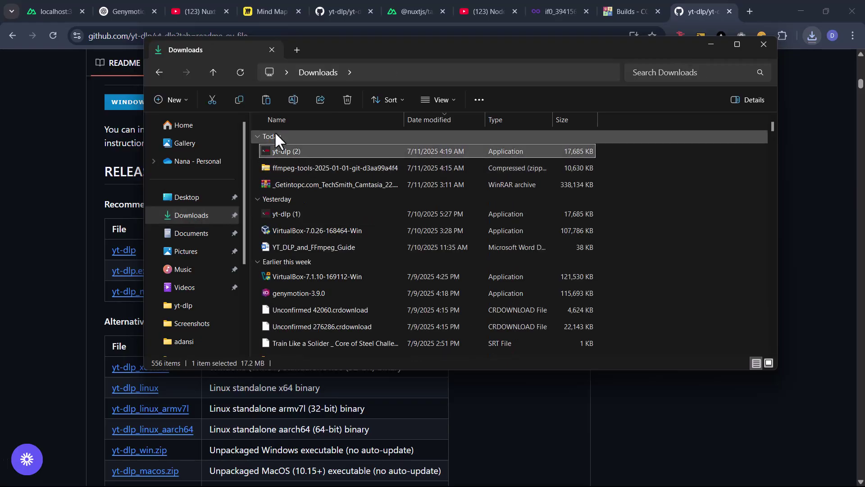
left_click(239, 100)
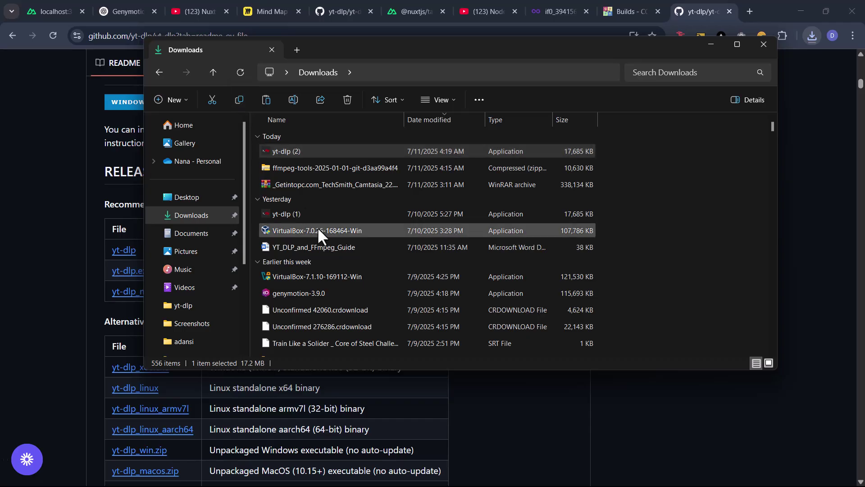
scroll(321, 233, "down", 10)
scroll(199, 277, "down", 3)
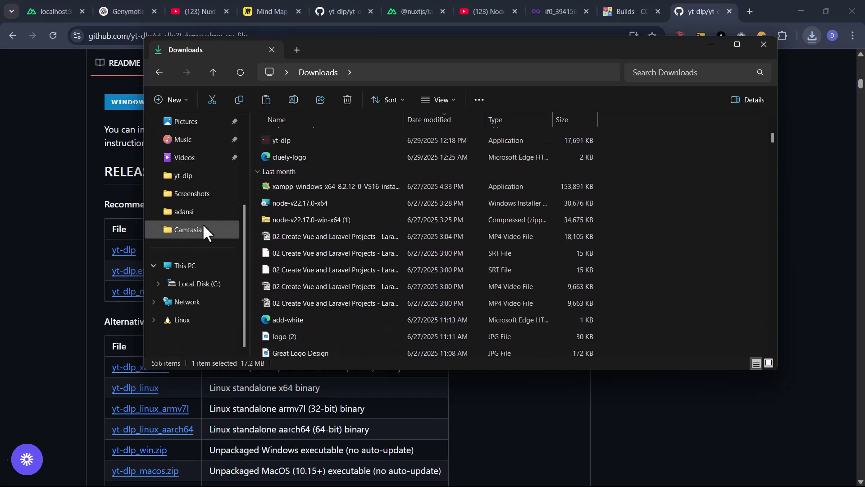
left_click(199, 289)
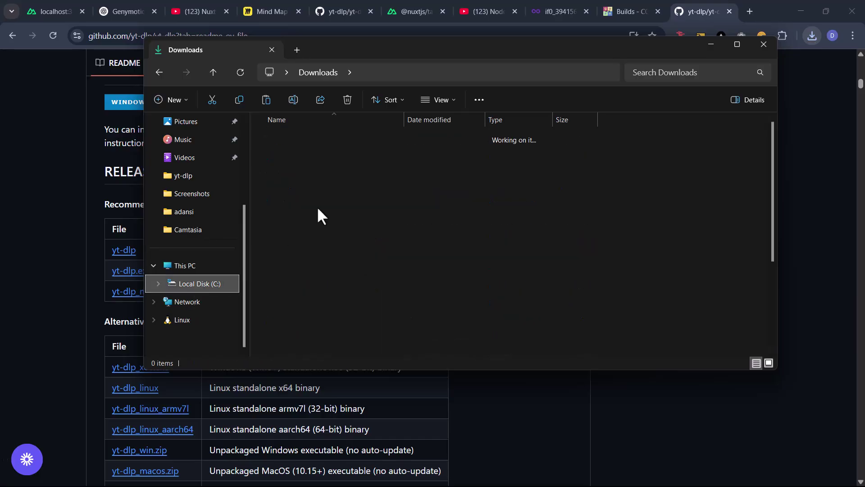
scroll(364, 266, "down", 3)
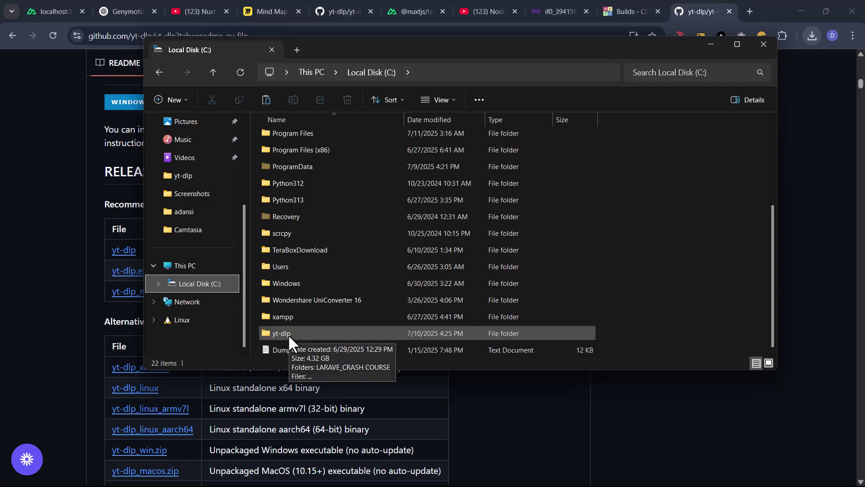
Create a new folder on C: named 'youtuve-downloader'.
left_click(165, 97)
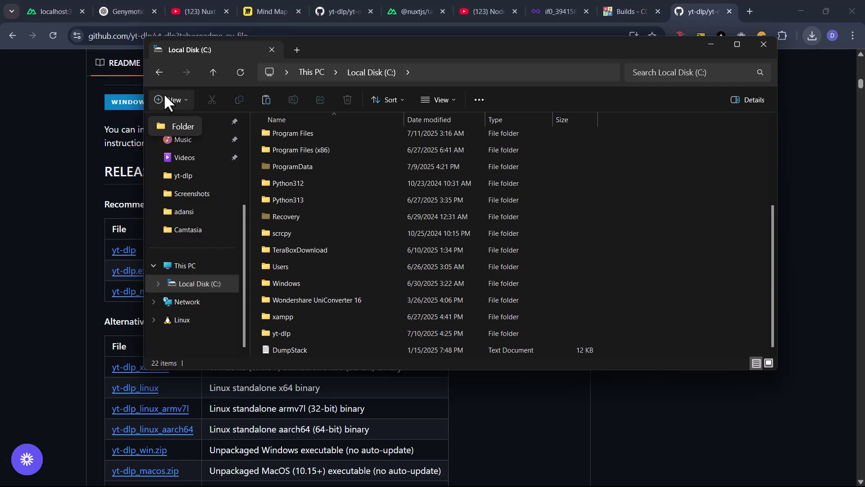
left_click(170, 127)
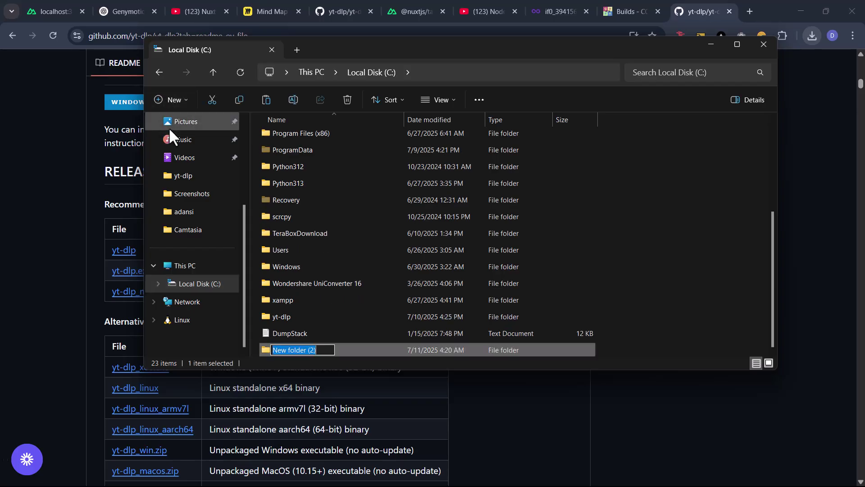
key("BackSpace")
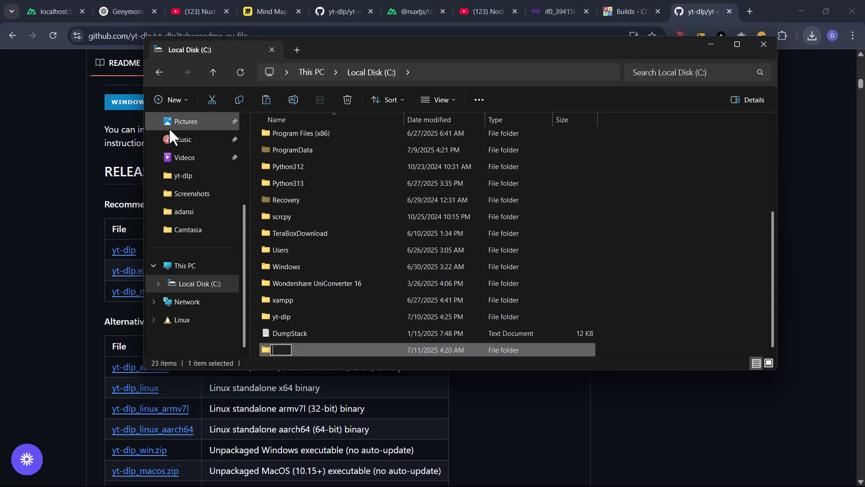
type("youtuve-dow")
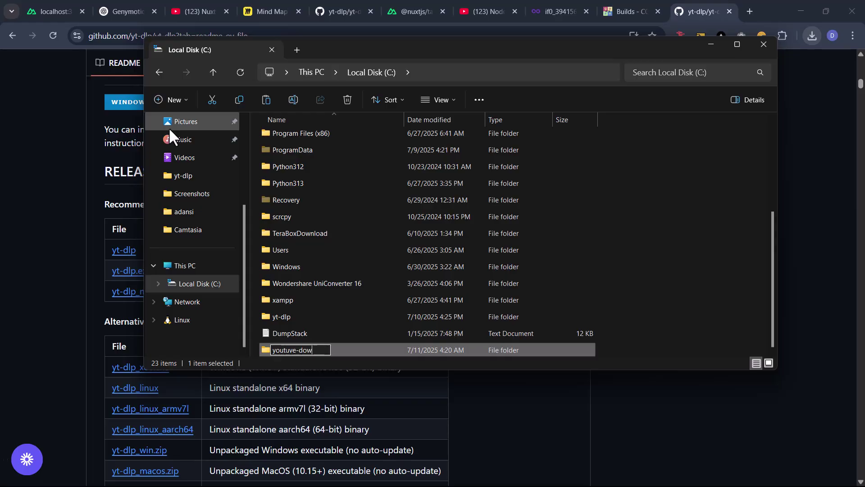
type("nloader")
key("Return")
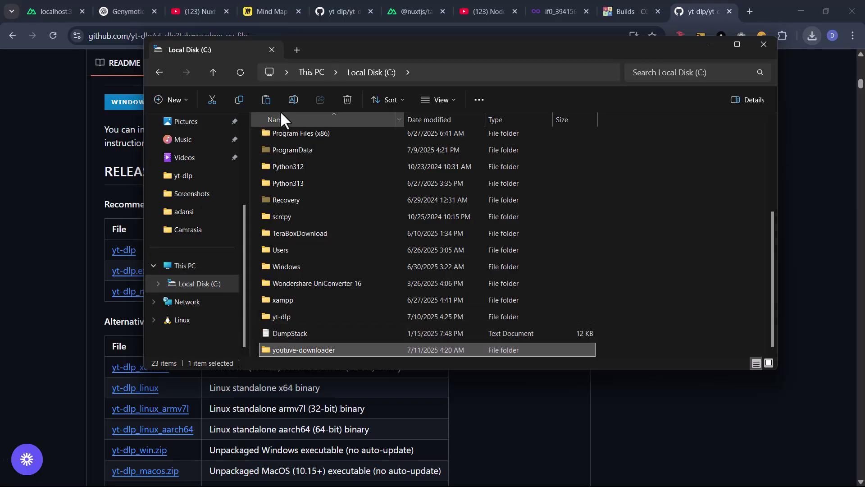
Rename the folder to 'youtube-downloader', correcting the misspelled letter.
left_click(293, 99)
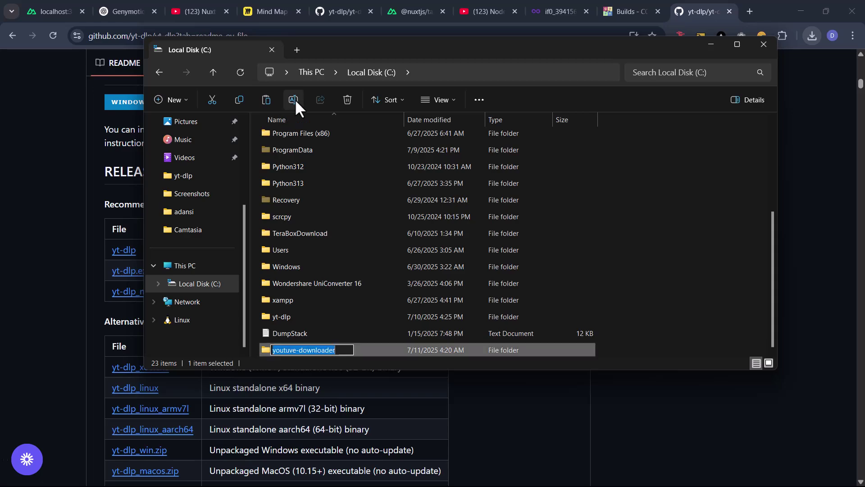
key("Left")
key("Right")
key("Right")
key("Right")
key("Right")
key("Delete")
type("b")
key("Return")
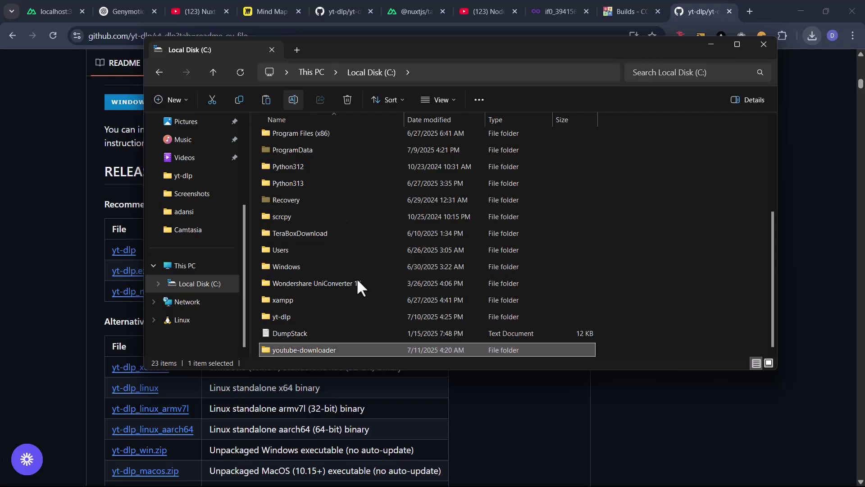
Paste yt-dlp (2) into youtube-downloader, confirm it is there, and return to C:.
double_click(330, 347)
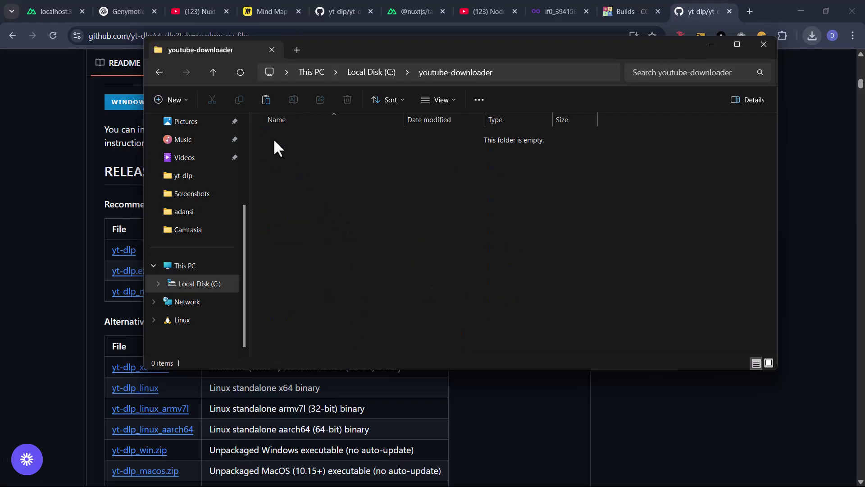
left_click(266, 100)
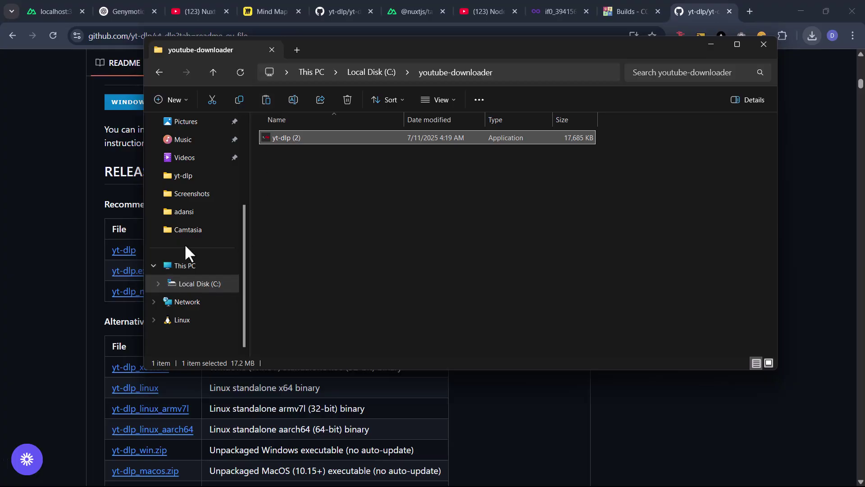
left_click(185, 283)
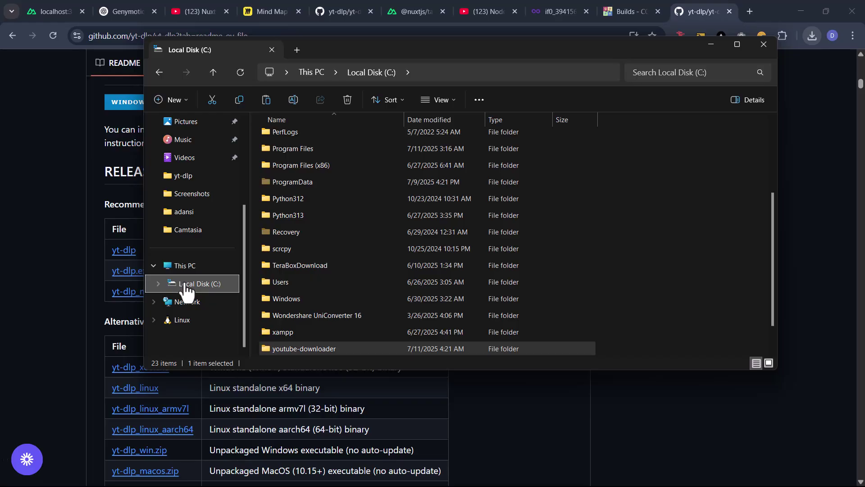
scroll(381, 260, "down", 1)
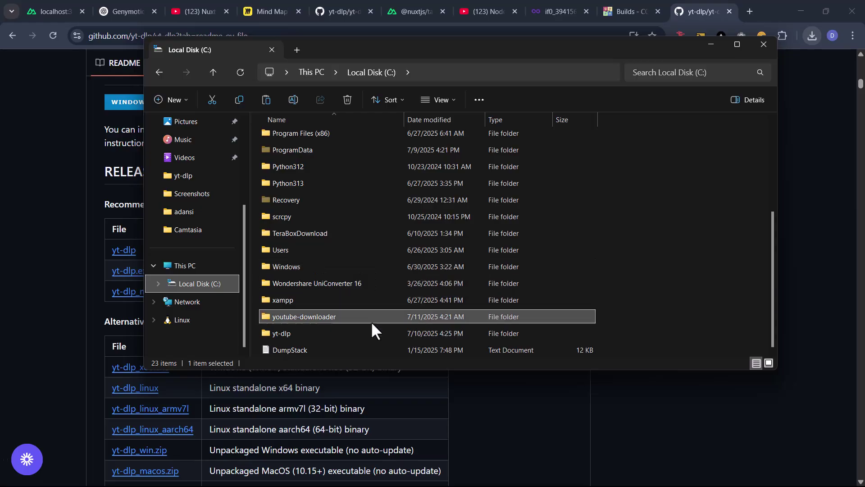
double_click(338, 316)
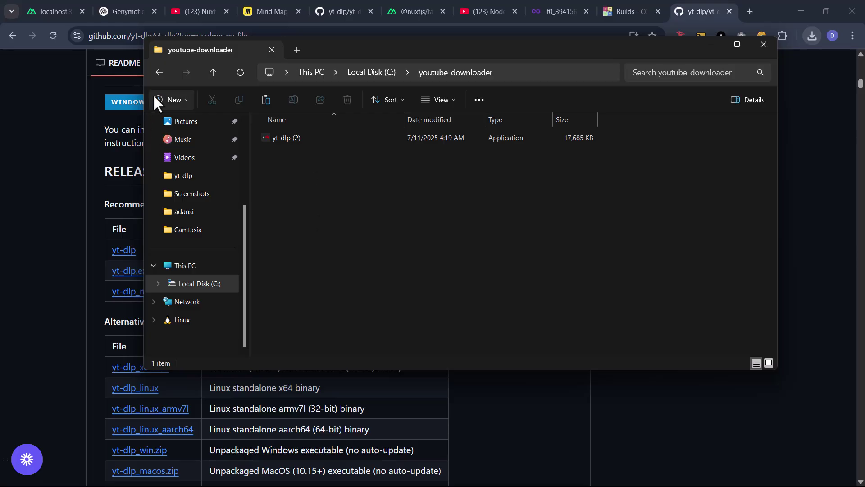
left_click(158, 73)
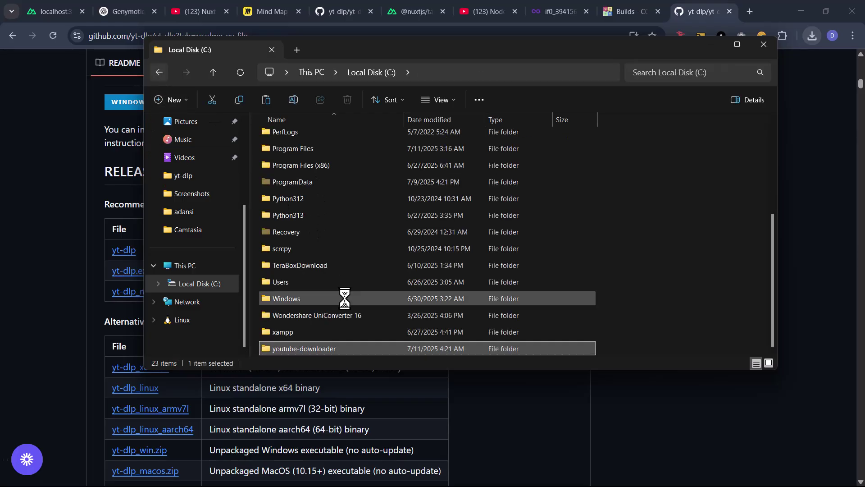